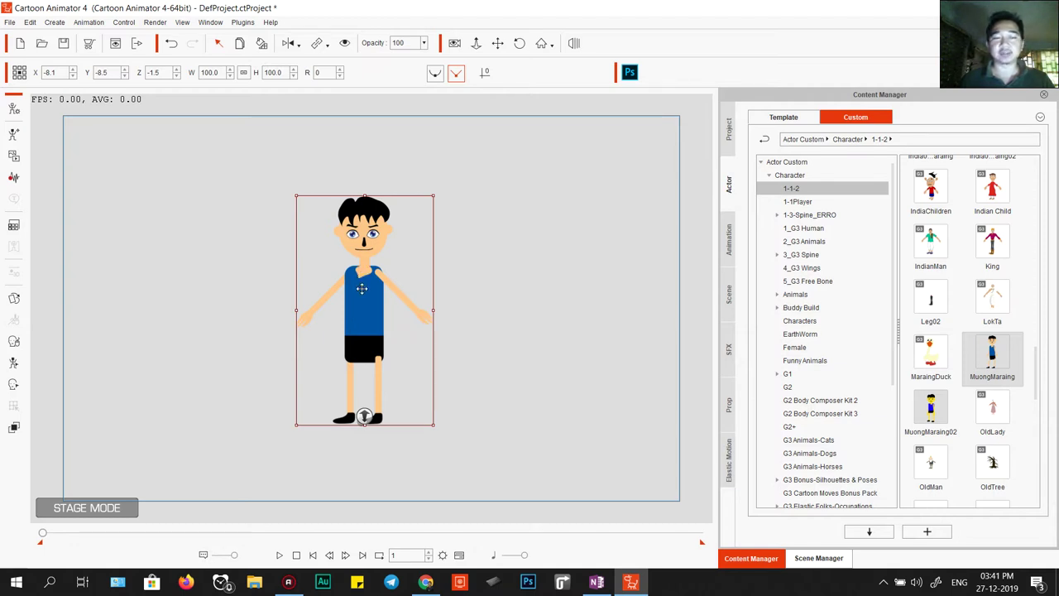
# Move the character to about X -5.2, Y 12.2 on the stage and open the timeline
pyautogui.moveTo(361, 308); pyautogui.dragTo(376, 294)
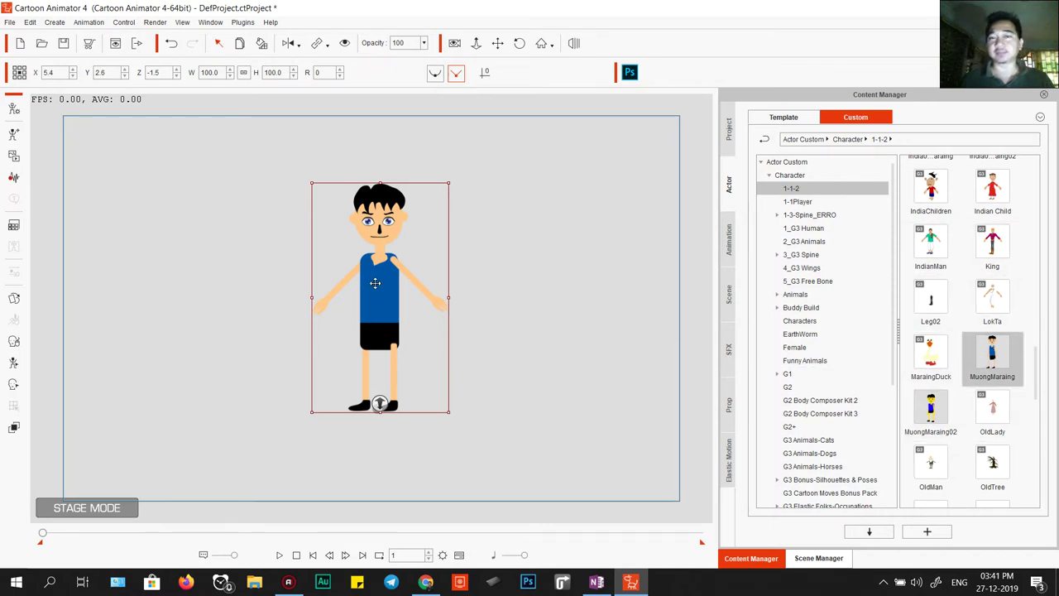
pyautogui.moveTo(381, 279); pyautogui.dragTo(369, 269)
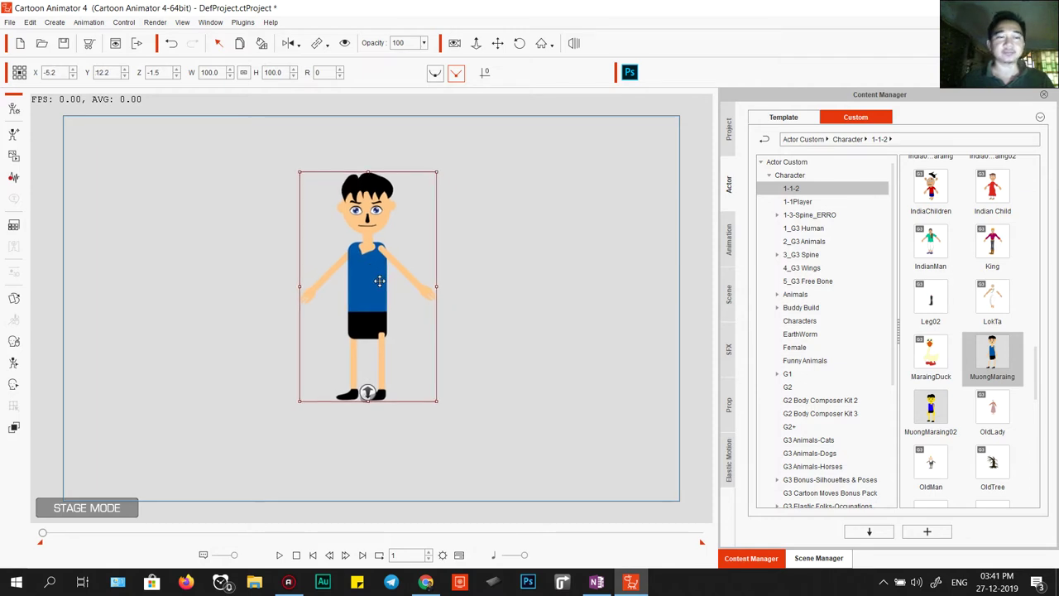
pyautogui.click(459, 555)
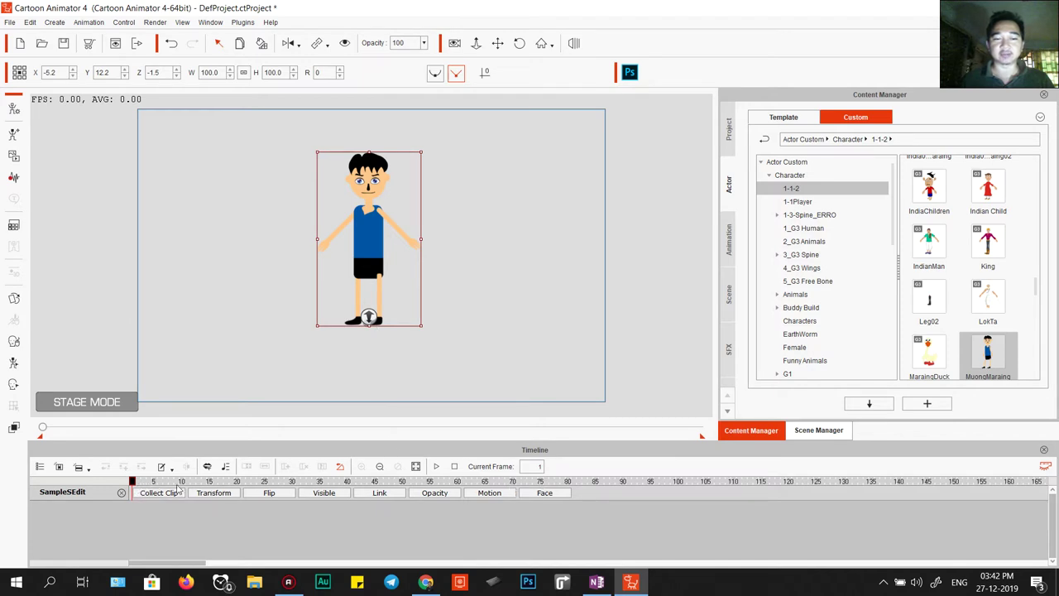
# Open the 2D Motion Key Editor for the character, place it clear of the figure, and select the right and left hand bones
pyautogui.doubleClick(360, 240)
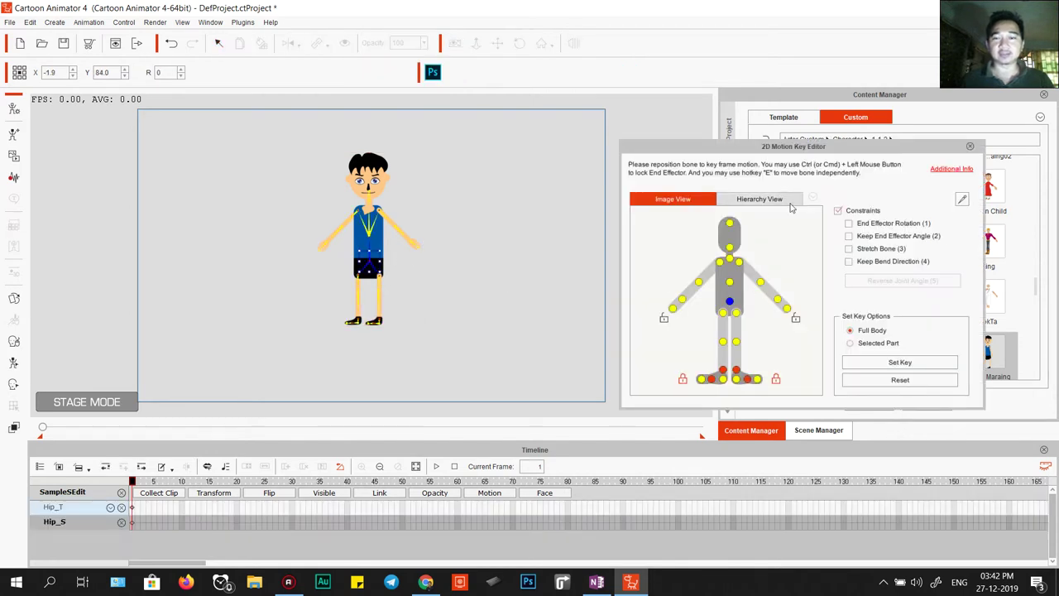
pyautogui.moveTo(795, 153); pyautogui.dragTo(729, 65)
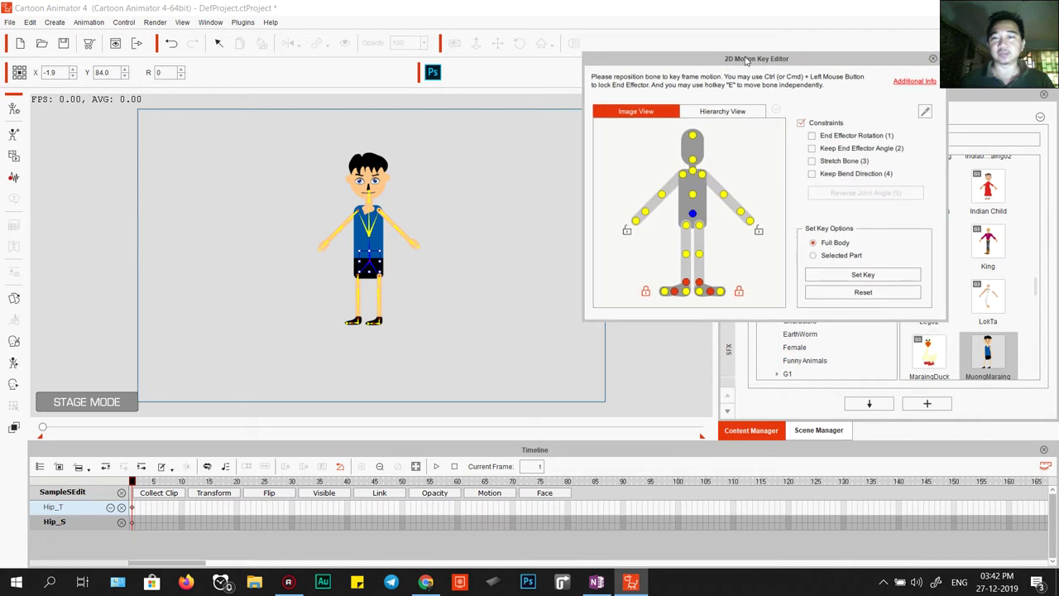
pyautogui.moveTo(791, 67); pyautogui.dragTo(797, 57)
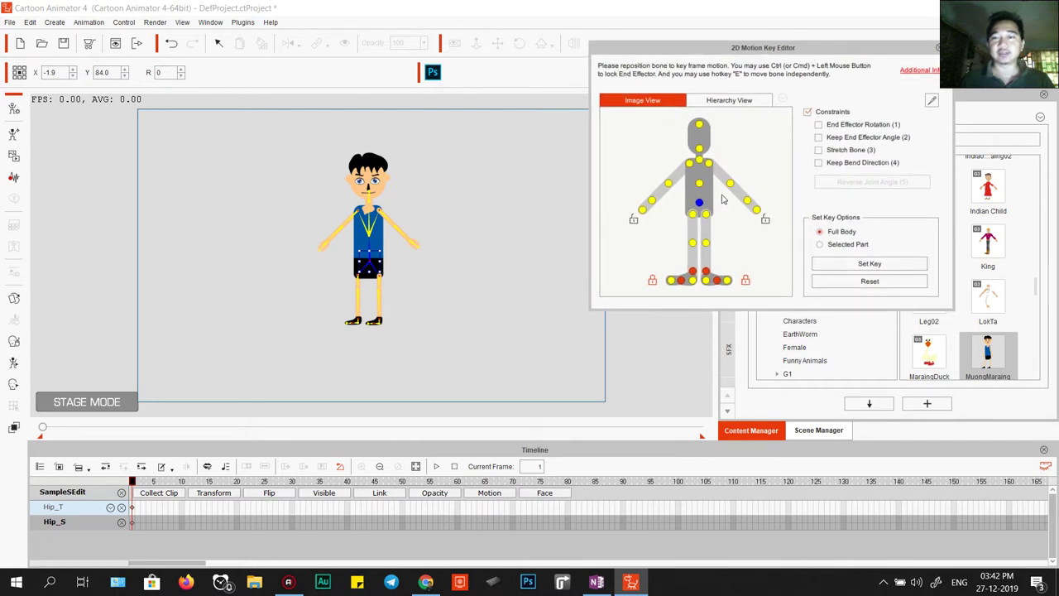
pyautogui.click(653, 205)
pyautogui.click(747, 201)
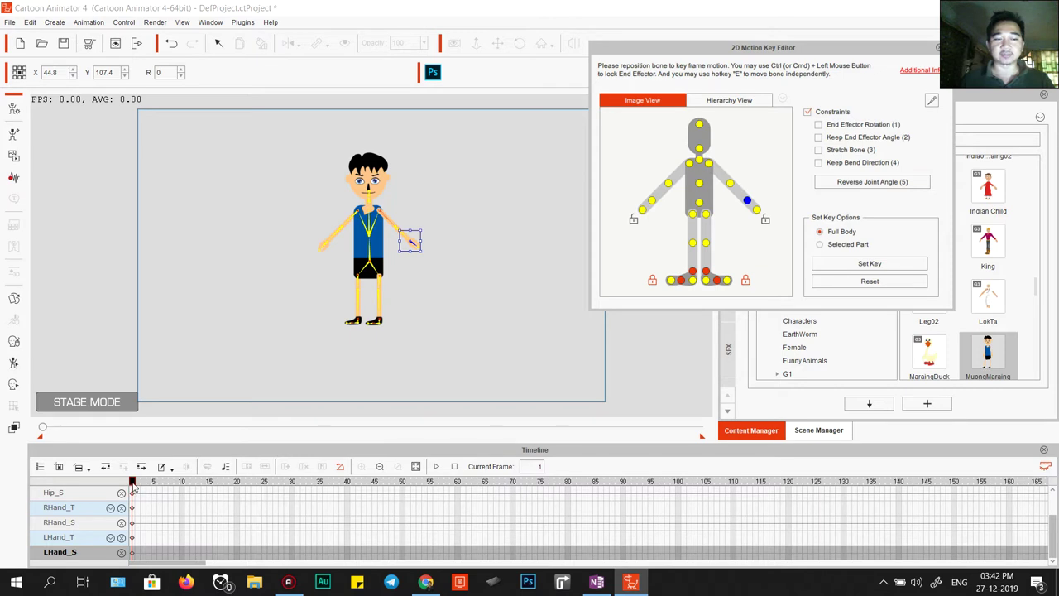
# At frame 20, move the hip bone to about X -19.8, Y 89.8
pyautogui.moveTo(132, 483); pyautogui.dragTo(237, 485)
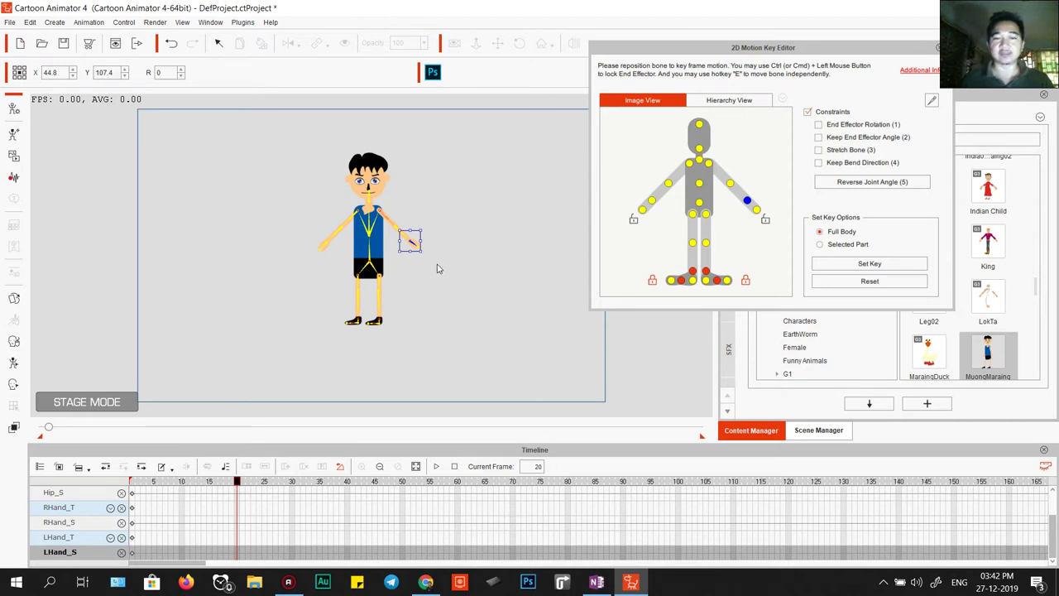
pyautogui.click(370, 260)
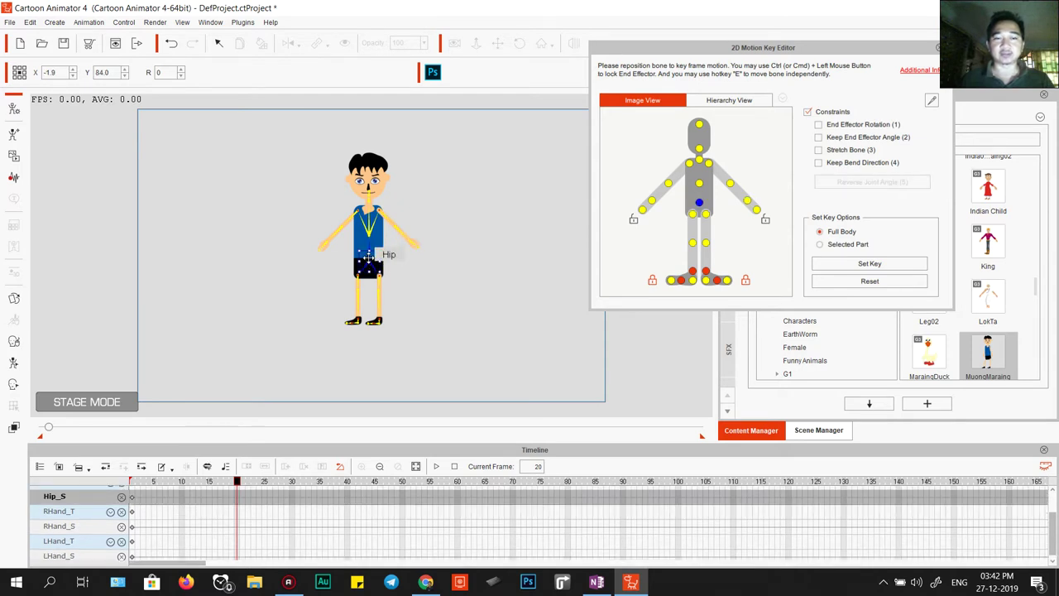
pyautogui.moveTo(368, 257); pyautogui.dragTo(353, 251)
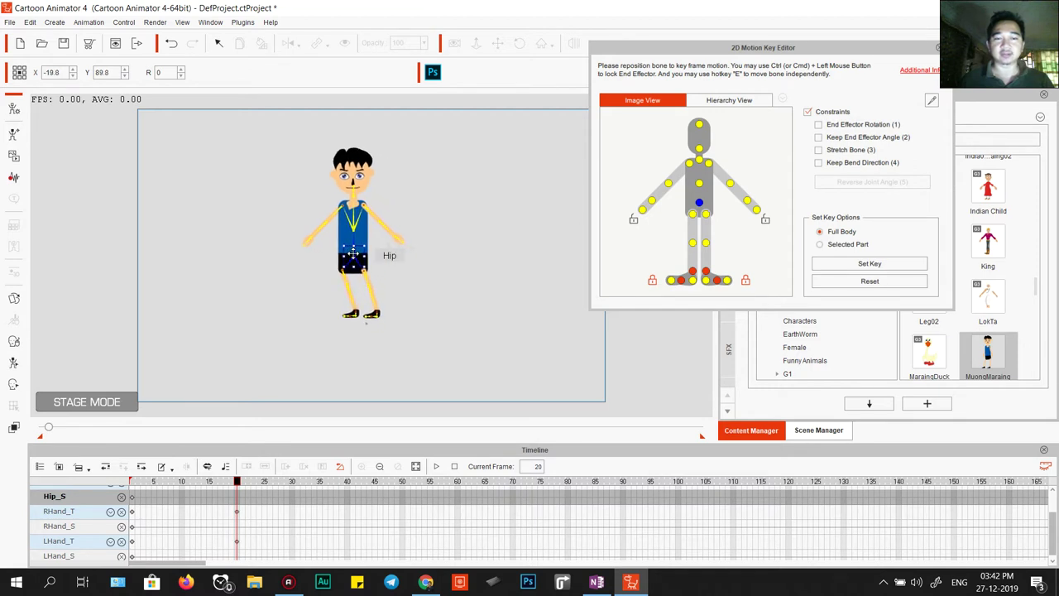
# Pose the legs at frame 20: lift the right foot with its joint angle reversed and move the left foot to about X -10.5, Y 23.6
pyautogui.click(354, 309)
pyautogui.moveTo(354, 309); pyautogui.dragTo(306, 278)
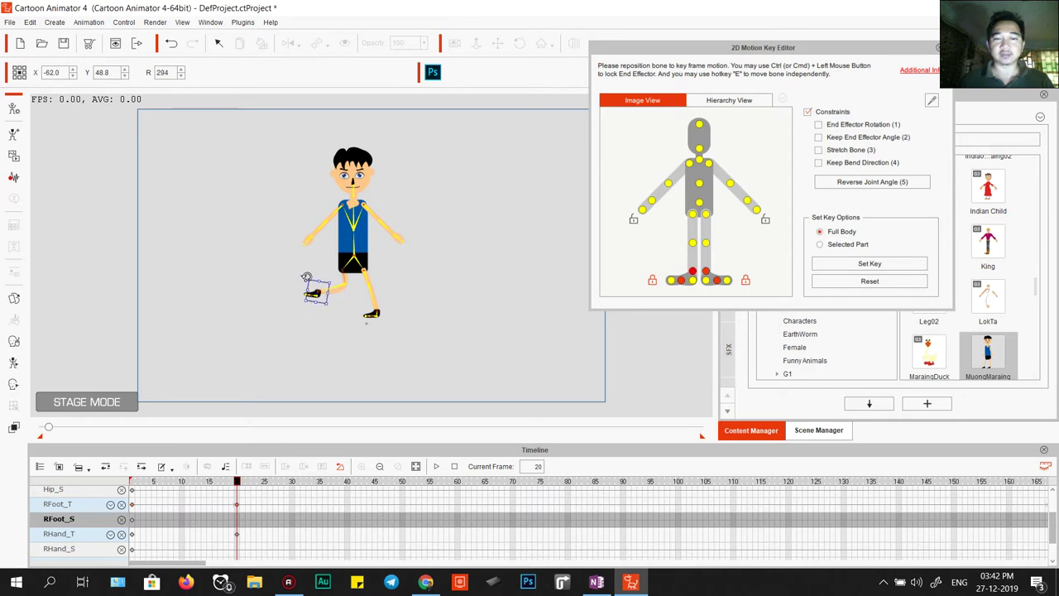
pyautogui.click(869, 184)
pyautogui.moveTo(316, 290); pyautogui.dragTo(361, 312)
pyautogui.click(375, 311)
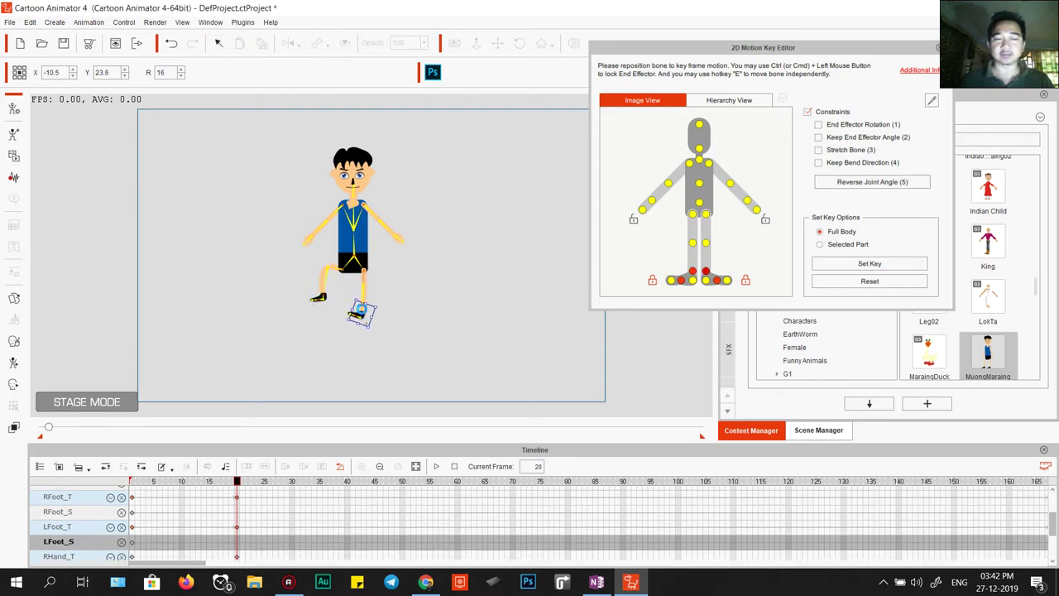
# Bend both arms in front of the chest at frame 20, with the right hand at about X -67, Y 150, reversing the joint angle
pyautogui.click(391, 239)
pyautogui.moveTo(390, 238); pyautogui.dragTo(311, 202)
pyautogui.click(872, 181)
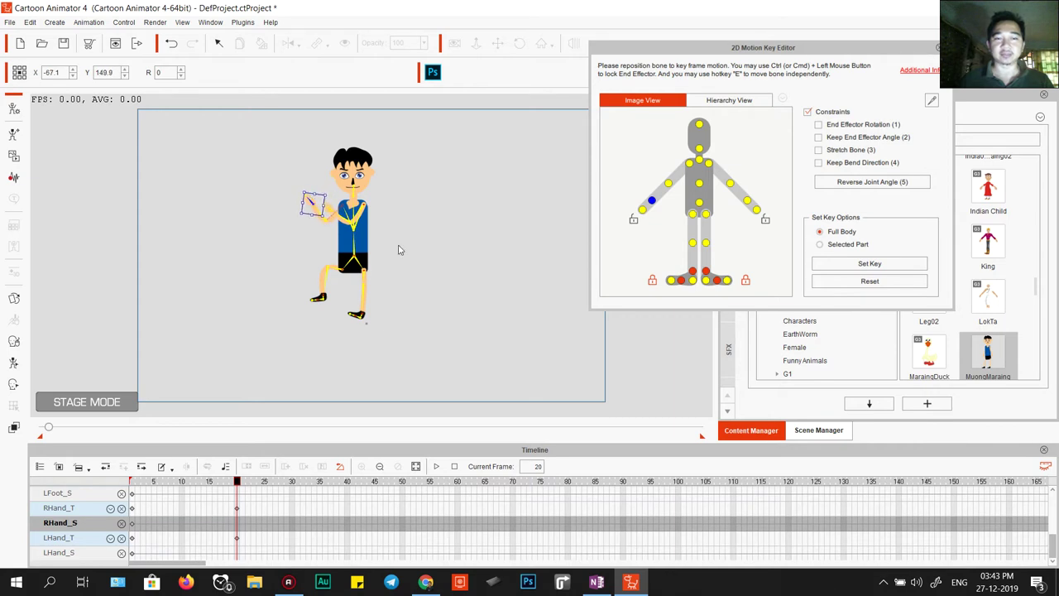
# Play the animation from the first frame to preview the new pose, and stop it
pyautogui.click(429, 439)
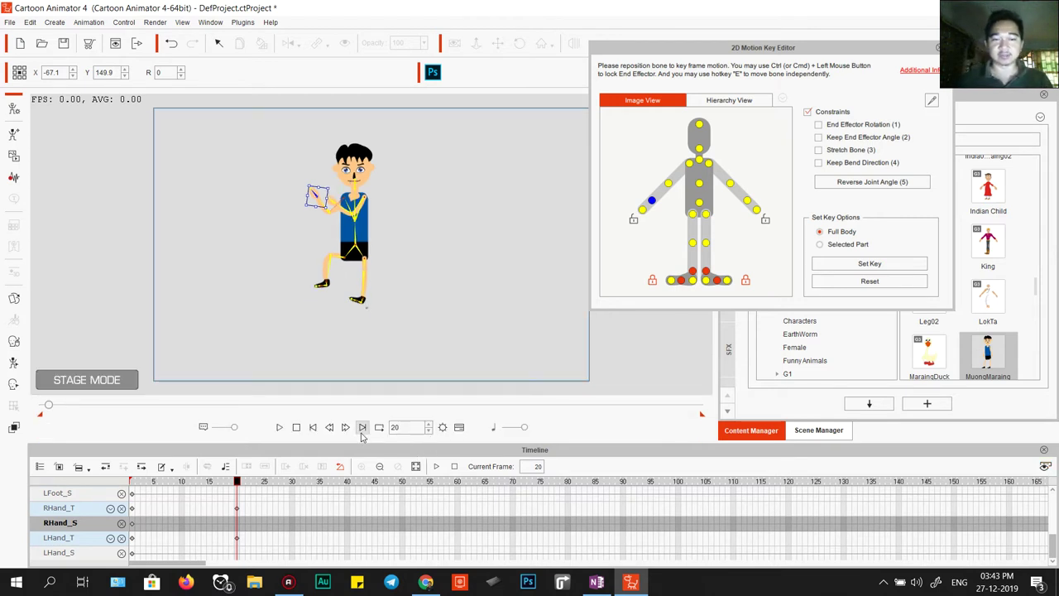
pyautogui.click(295, 428)
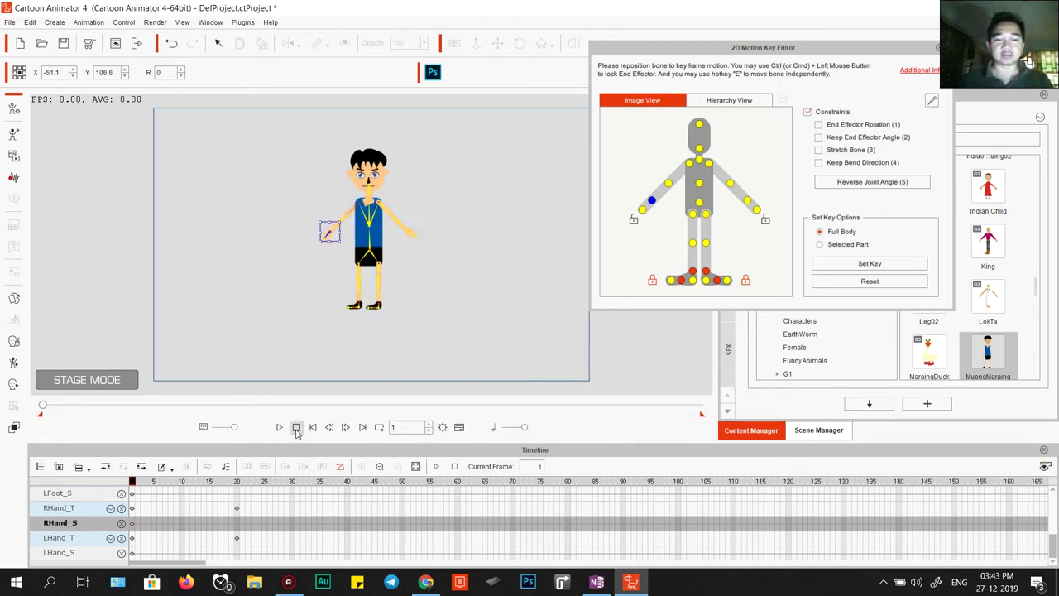
pyautogui.click(280, 428)
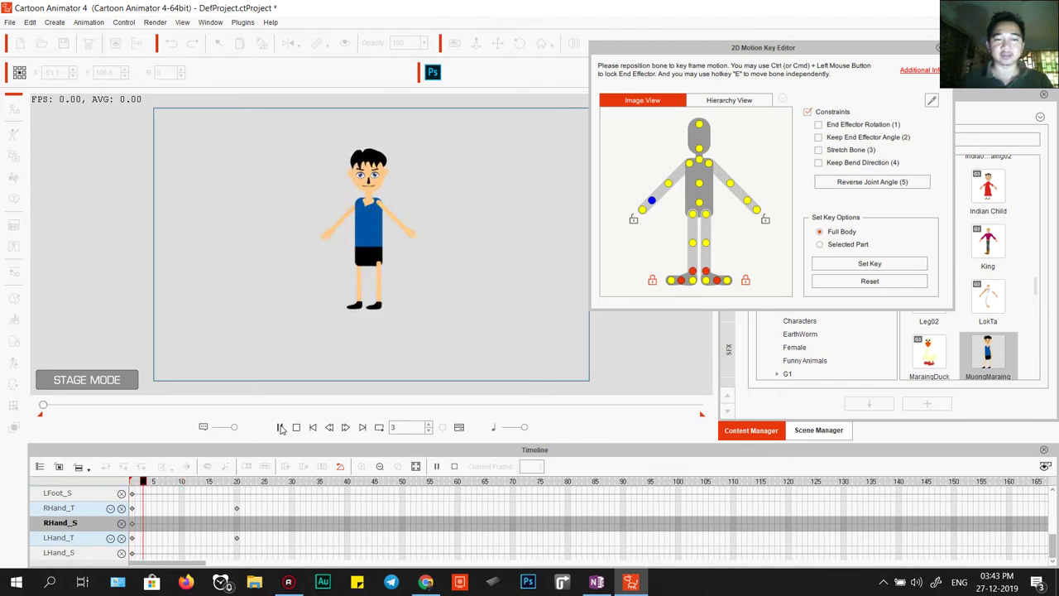
pyautogui.click(297, 428)
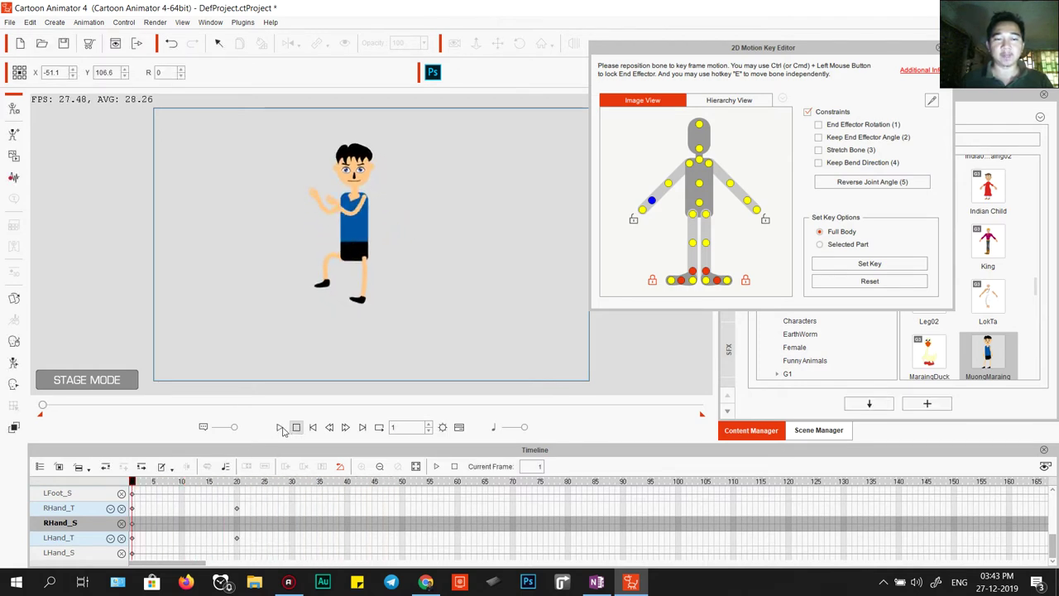
# Return to frame 20 and move the hip bone to about X -28.6, Y 86.3
pyautogui.moveTo(133, 488); pyautogui.dragTo(237, 510)
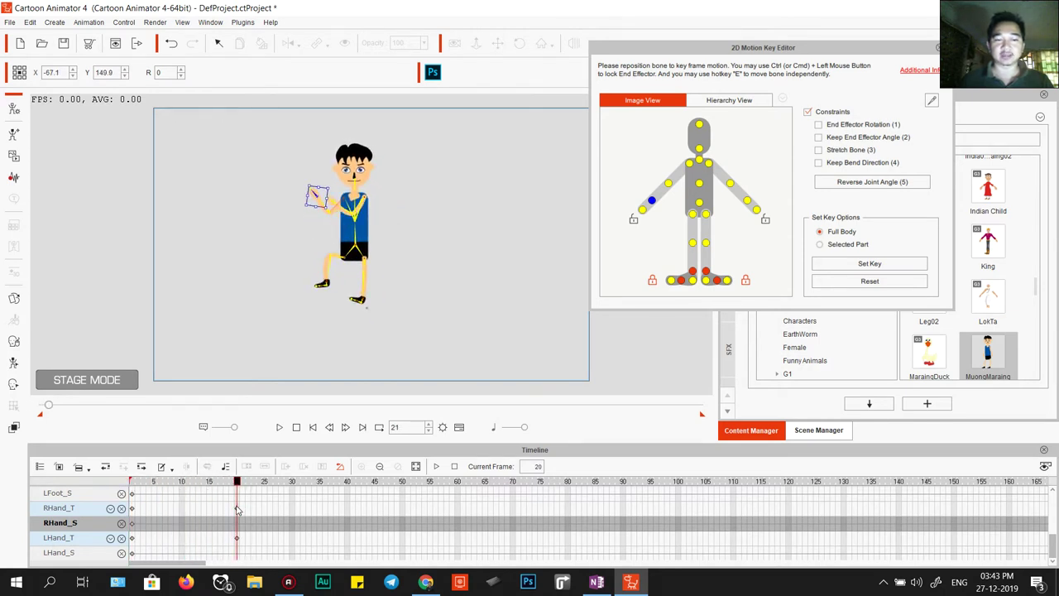
pyautogui.click(352, 247)
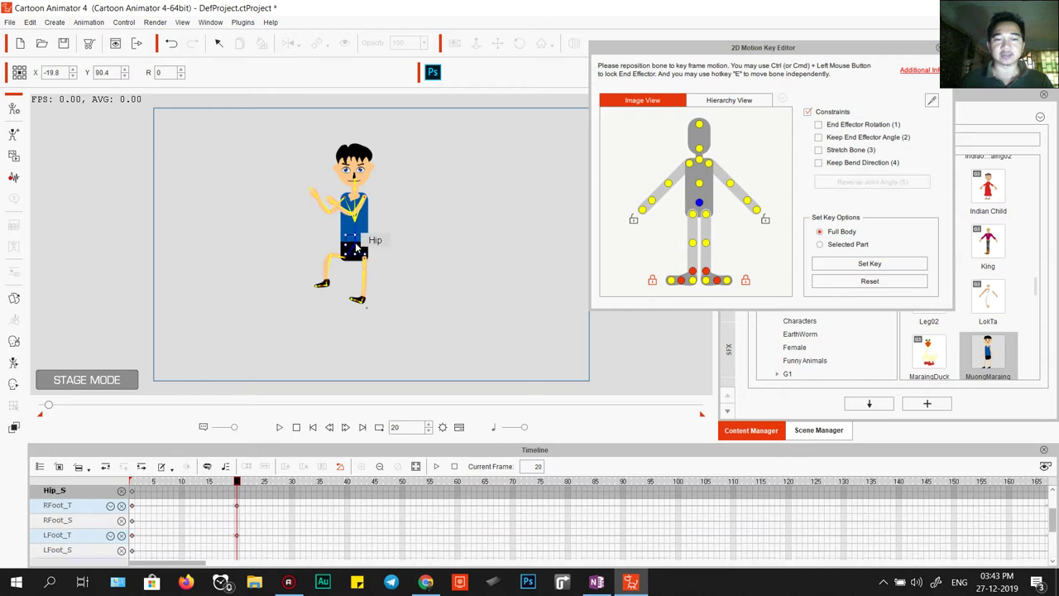
pyautogui.moveTo(350, 242); pyautogui.dragTo(343, 240)
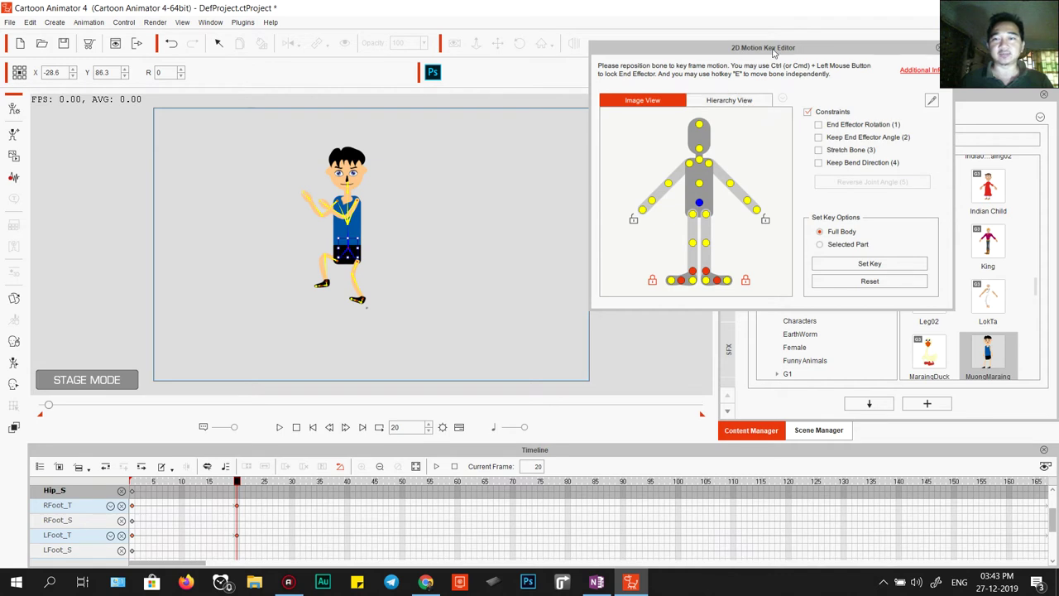
# Examine the character's bone structure in the Hierarchy View and return to the Image View
pyautogui.click(738, 105)
pyautogui.scroll(-4, 638, 193)
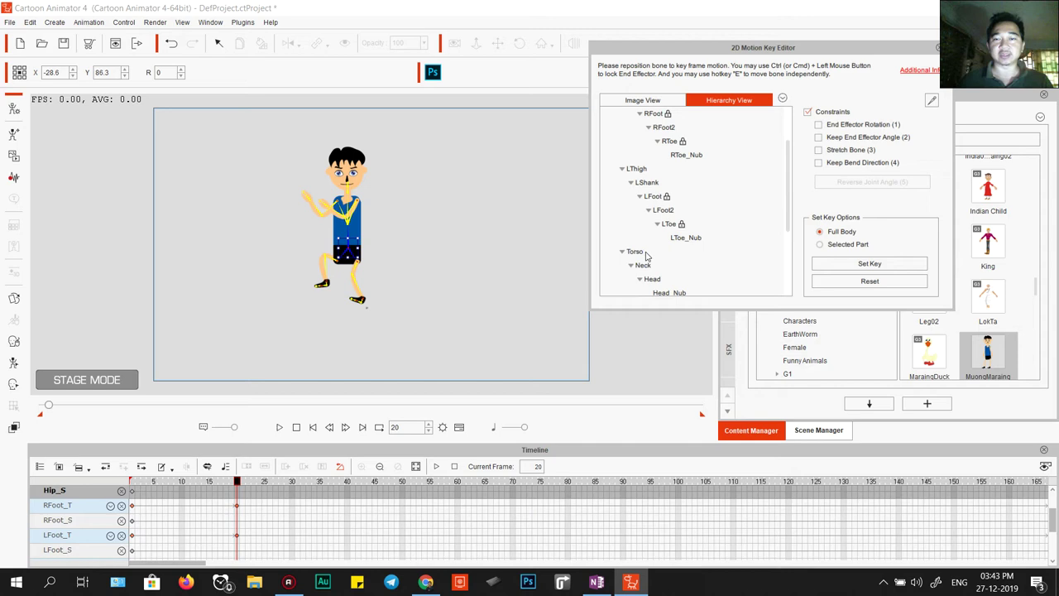
pyautogui.scroll(3, 654, 238)
pyautogui.scroll(3, 655, 238)
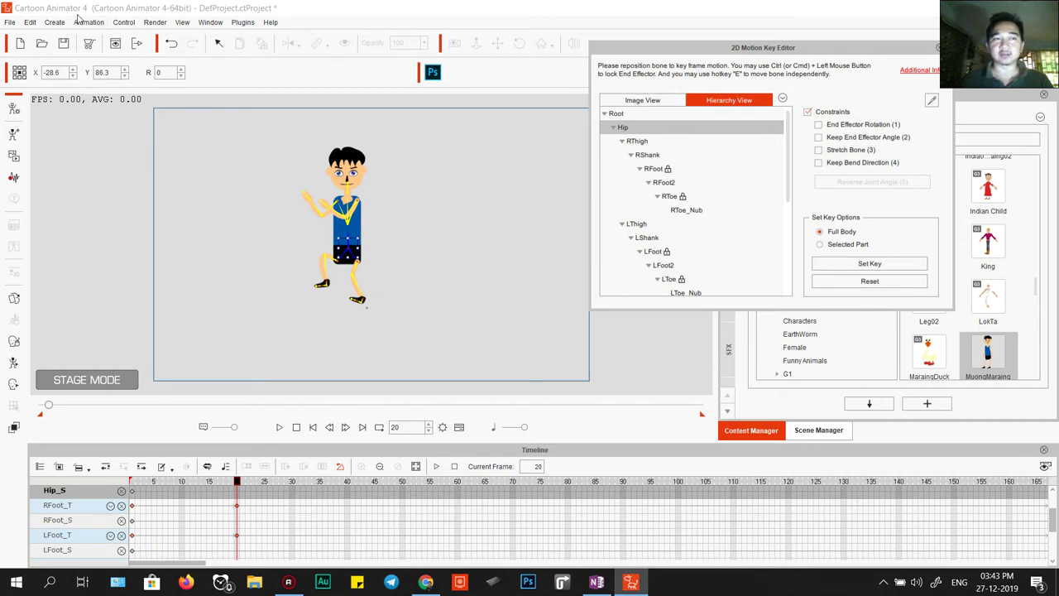
pyautogui.click(635, 102)
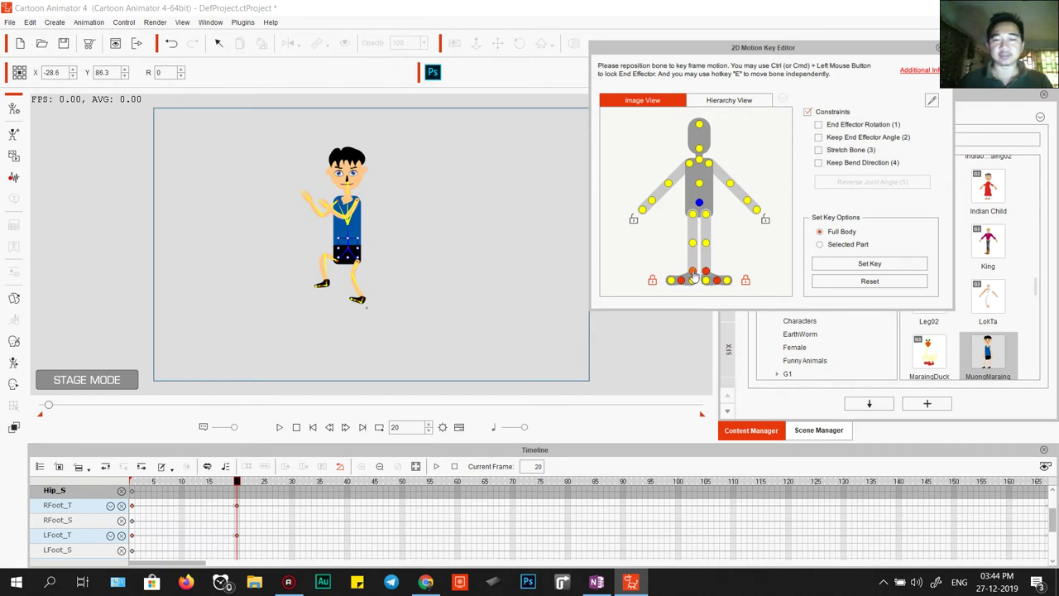
# Adjust the feet at frame 20, moving the left foot to about X -29, Y 36
pyautogui.click(325, 282)
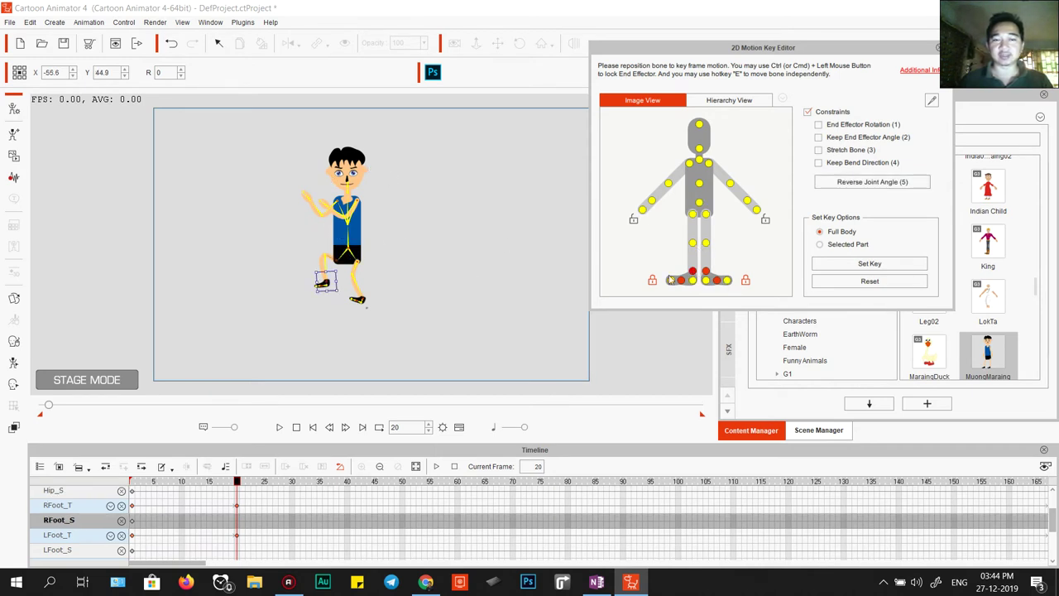
pyautogui.click(326, 281)
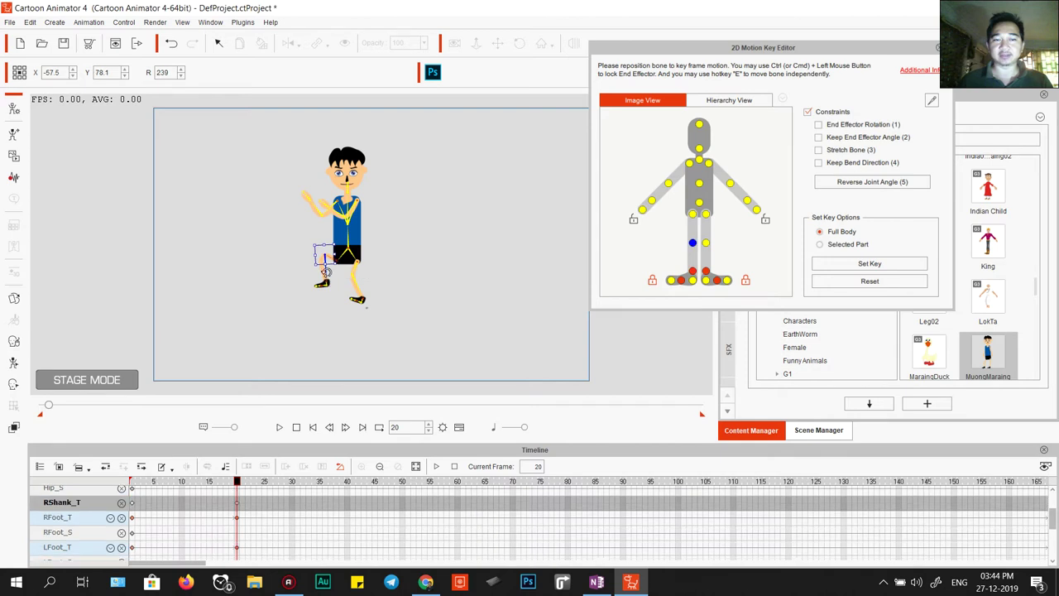
pyautogui.click(694, 274)
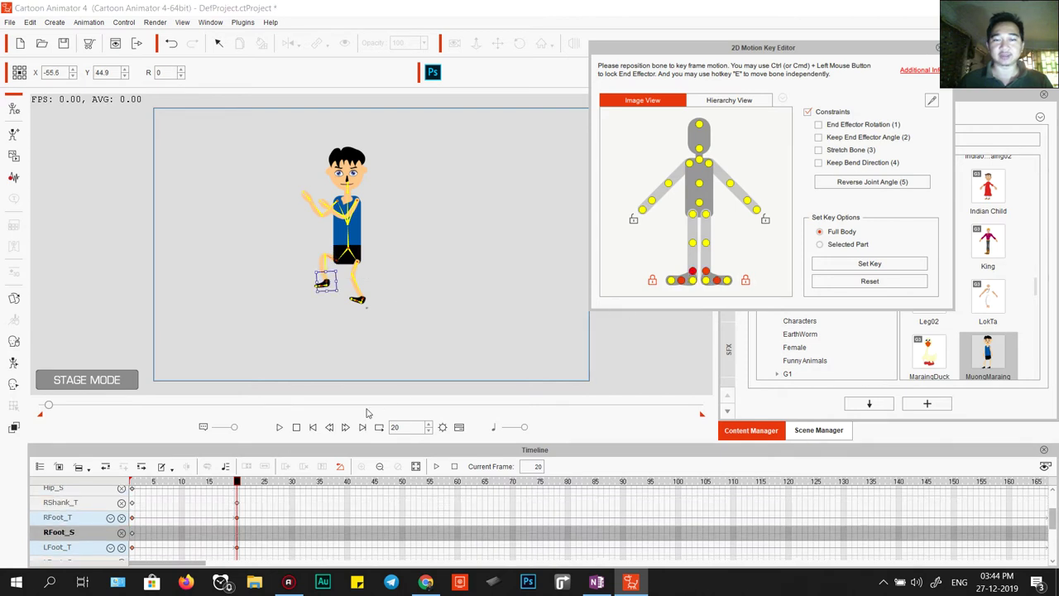
pyautogui.moveTo(325, 281)
pyautogui.mouseDown()
pyautogui.moveTo(309, 242)
pyautogui.moveTo(321, 281)
pyautogui.moveTo(357, 292)
pyautogui.moveTo(339, 275)
pyautogui.mouseUp()
pyautogui.click(361, 296)
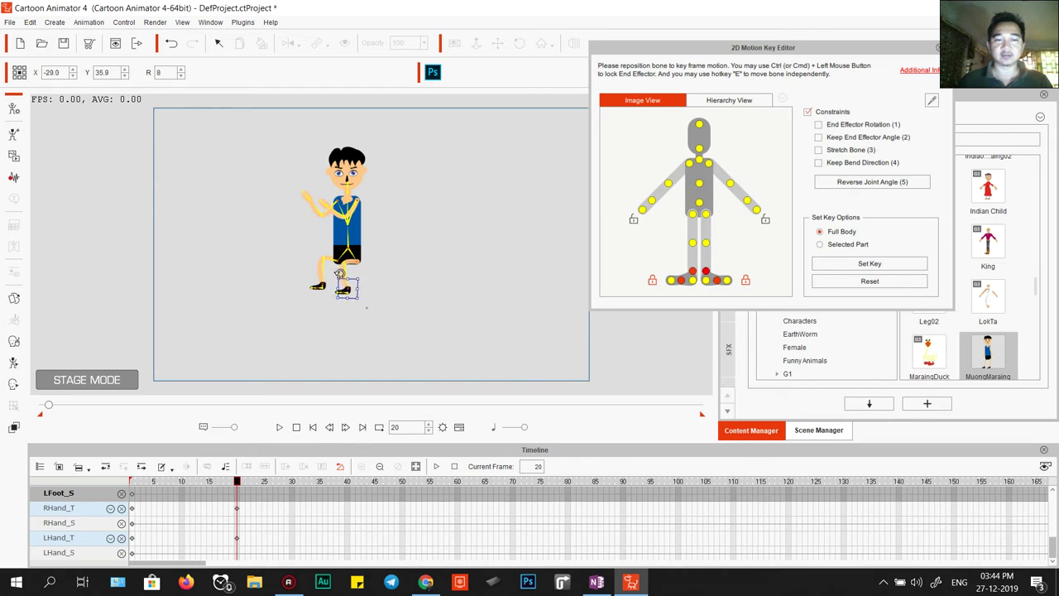
# Return to the first frame and play the animation to preview the adjusted leg pose
pyautogui.moveTo(237, 481); pyautogui.dragTo(121, 484)
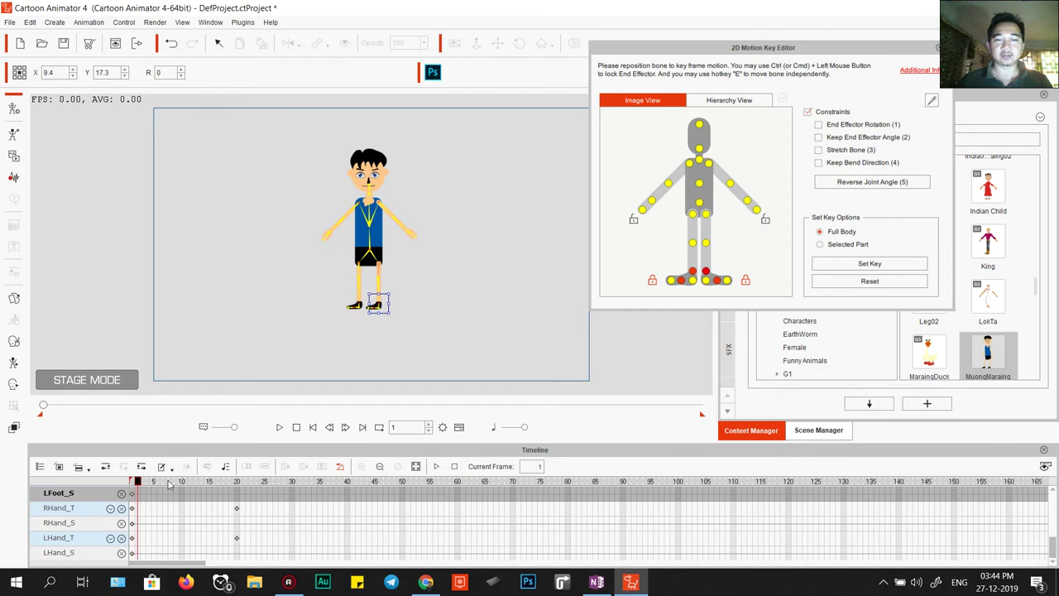
pyautogui.click(279, 427)
pyautogui.click(297, 427)
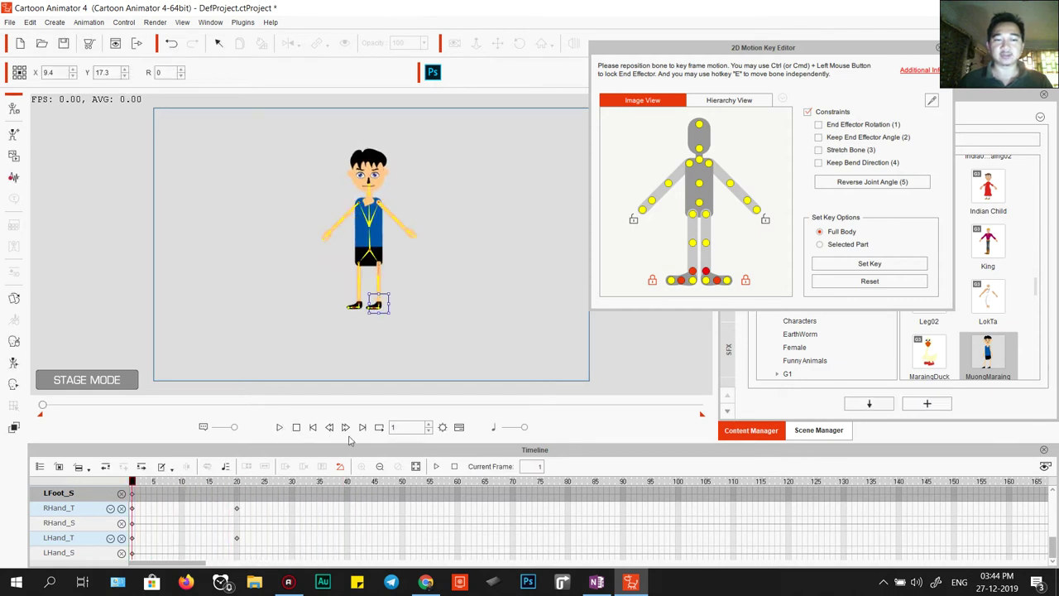
# Set the project's total animation length to 9999 frames in the Project Settings
pyautogui.click(443, 428)
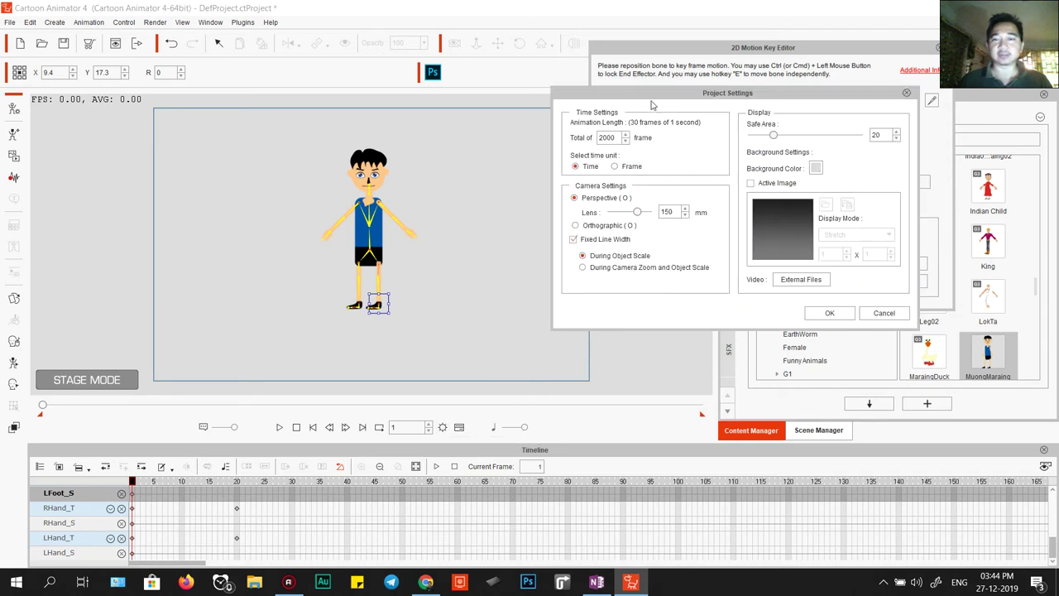
pyautogui.doubleClick(599, 122)
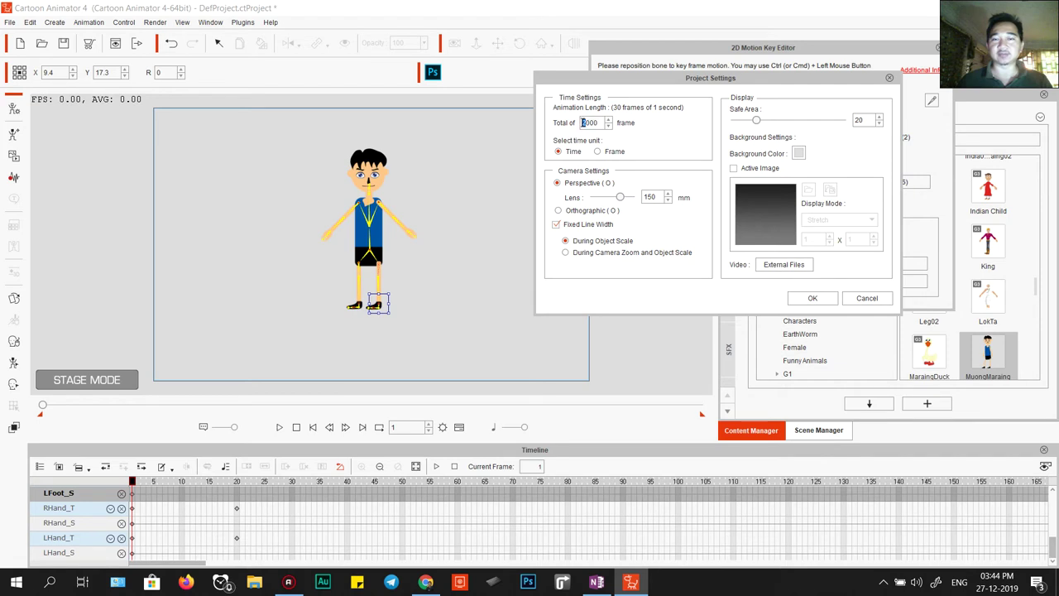
pyautogui.moveTo(599, 123); pyautogui.dragTo(565, 123)
pyautogui.write('9')
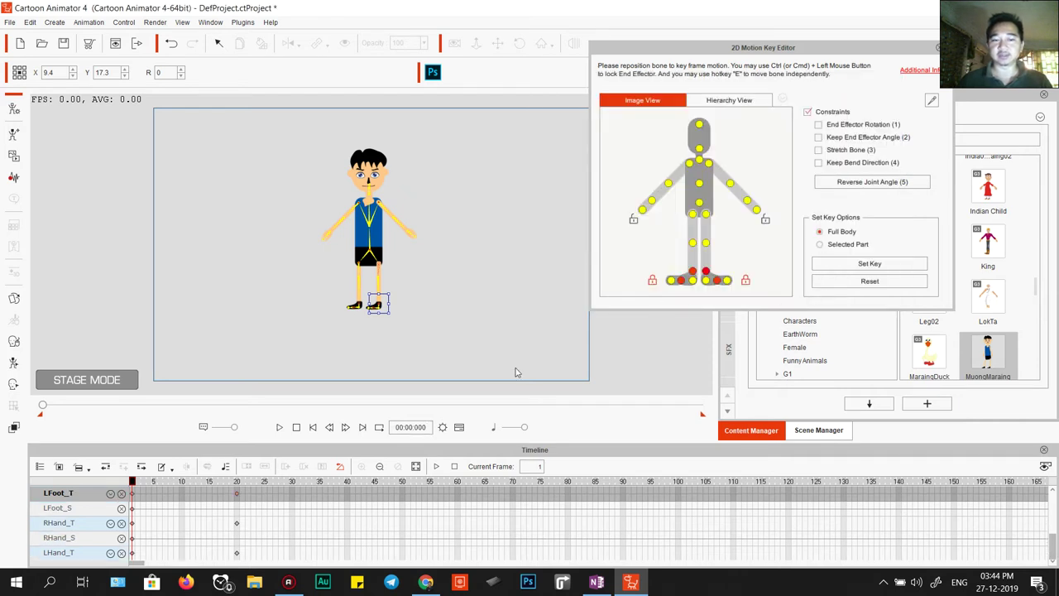
# Check the total frame count in the Project Settings and view the timeline's full extent
pyautogui.click(442, 427)
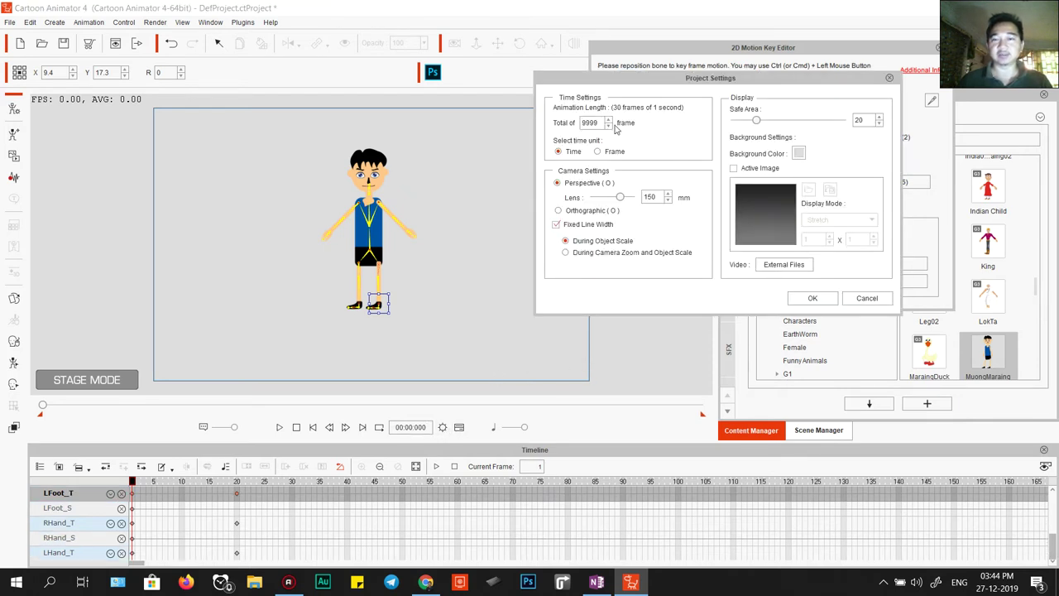
pyautogui.moveTo(606, 122); pyautogui.dragTo(571, 123)
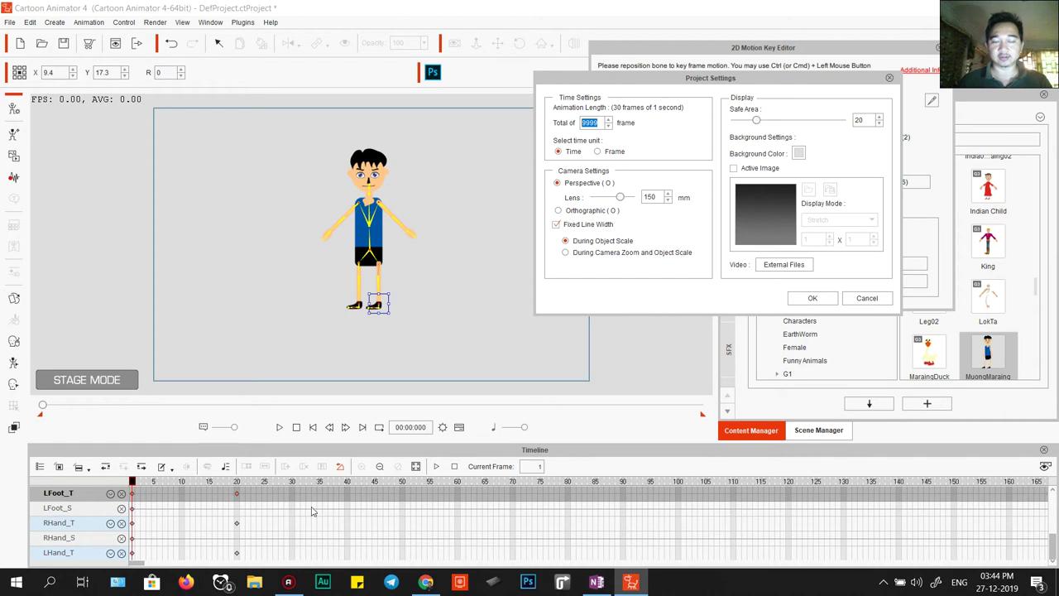
pyautogui.click(809, 298)
pyautogui.scroll(-3, 293, 502)
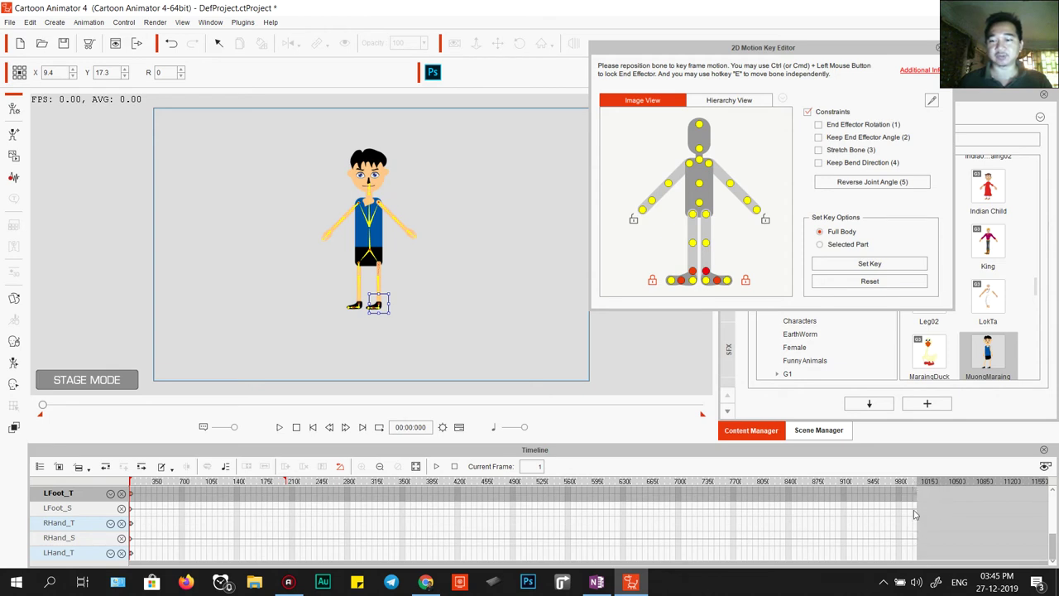
# Zoom in on the timeline, move the playhead to frame 40 and close the 2D Motion Key Editor
pyautogui.scroll(3, 147, 525)
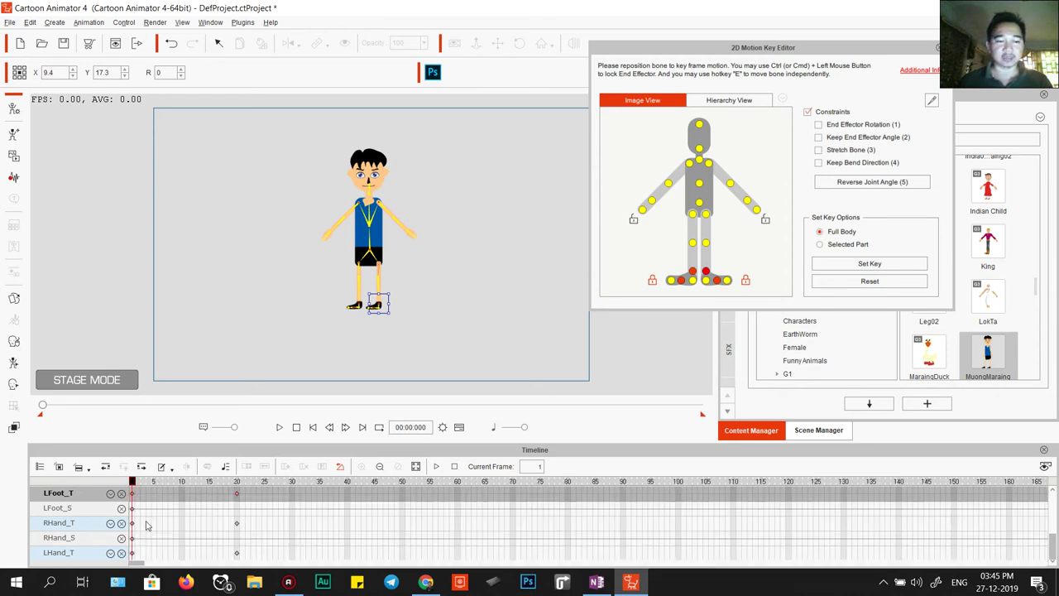
pyautogui.click(347, 505)
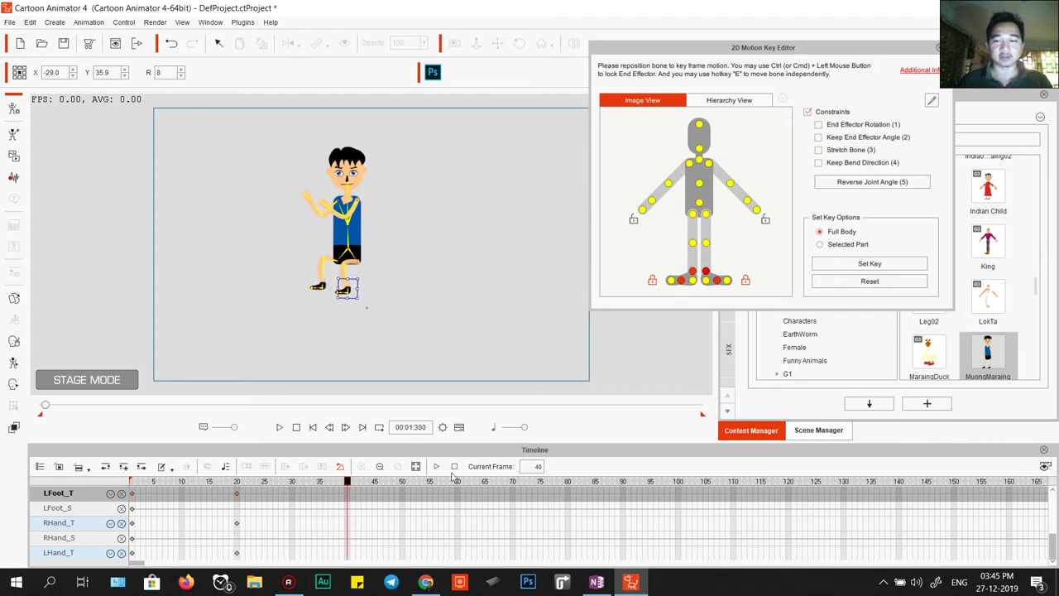
pyautogui.click(940, 47)
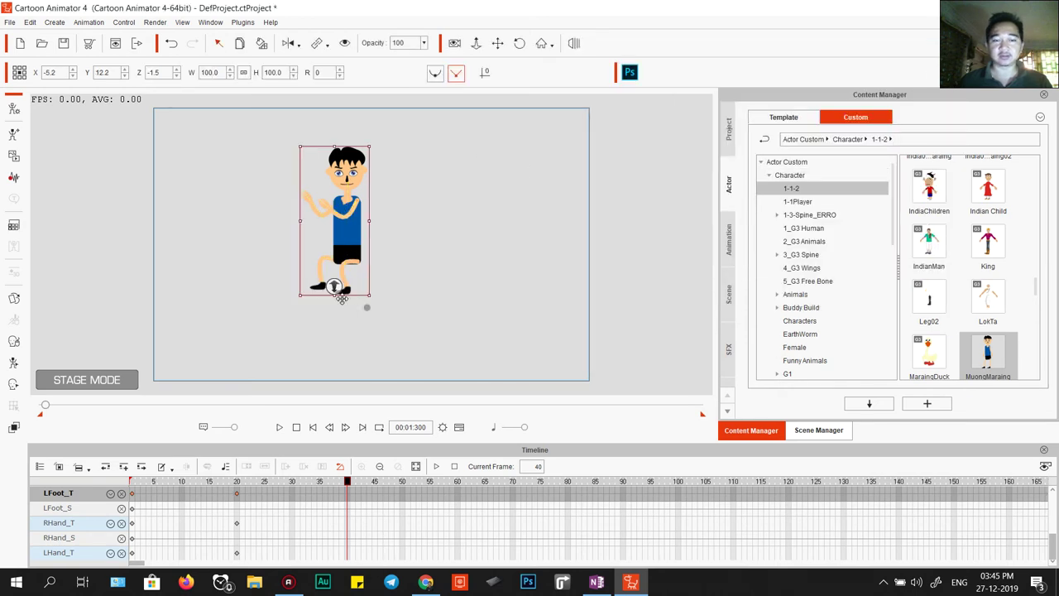
# Set the project's total animation length to 40 frames in the Project Settings
pyautogui.click(444, 426)
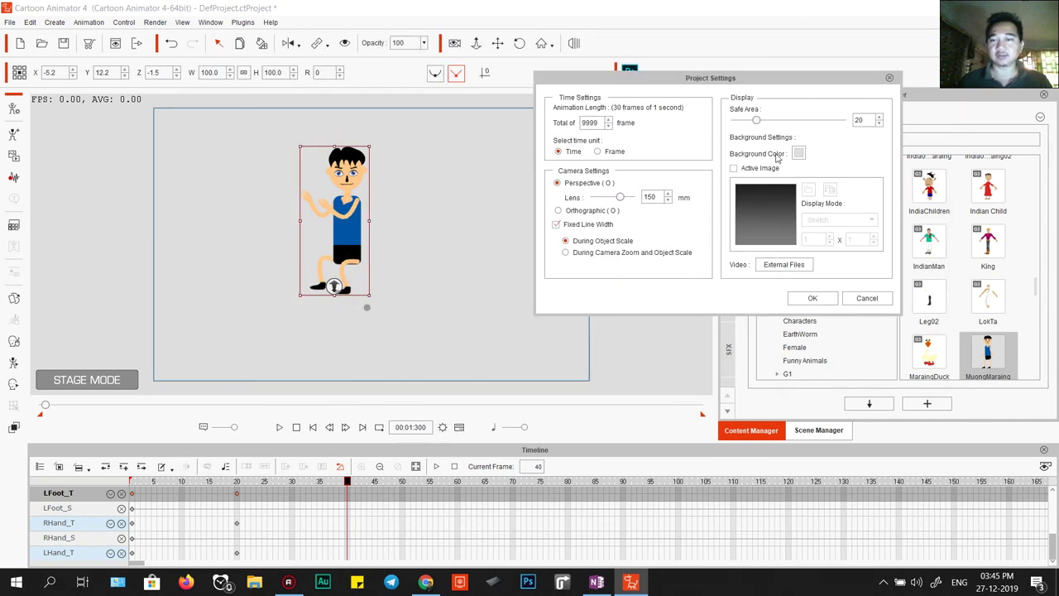
pyautogui.moveTo(600, 123); pyautogui.dragTo(582, 122)
pyautogui.write('40')
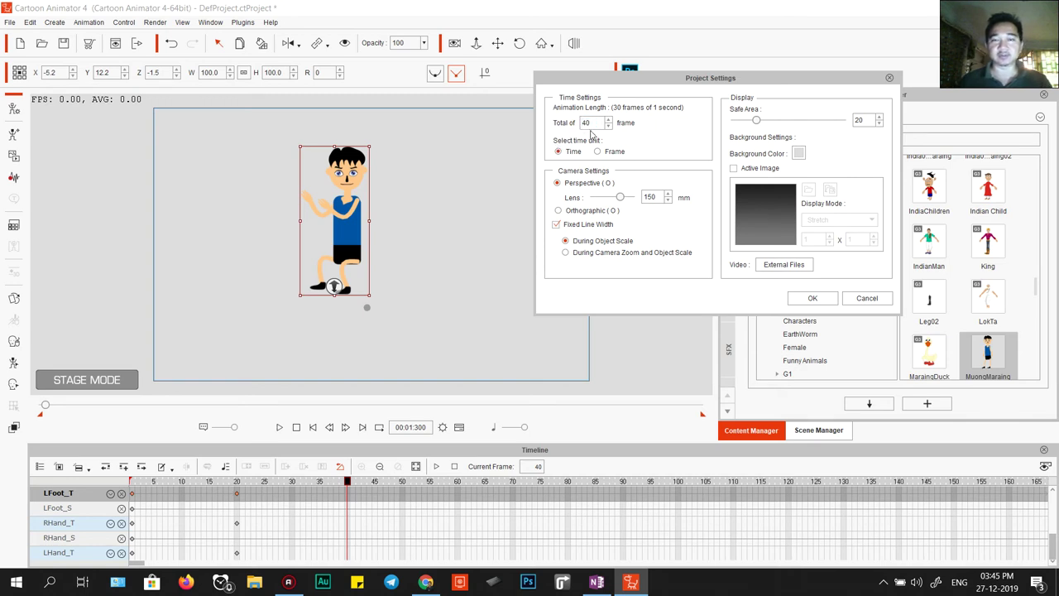
pyautogui.click(813, 298)
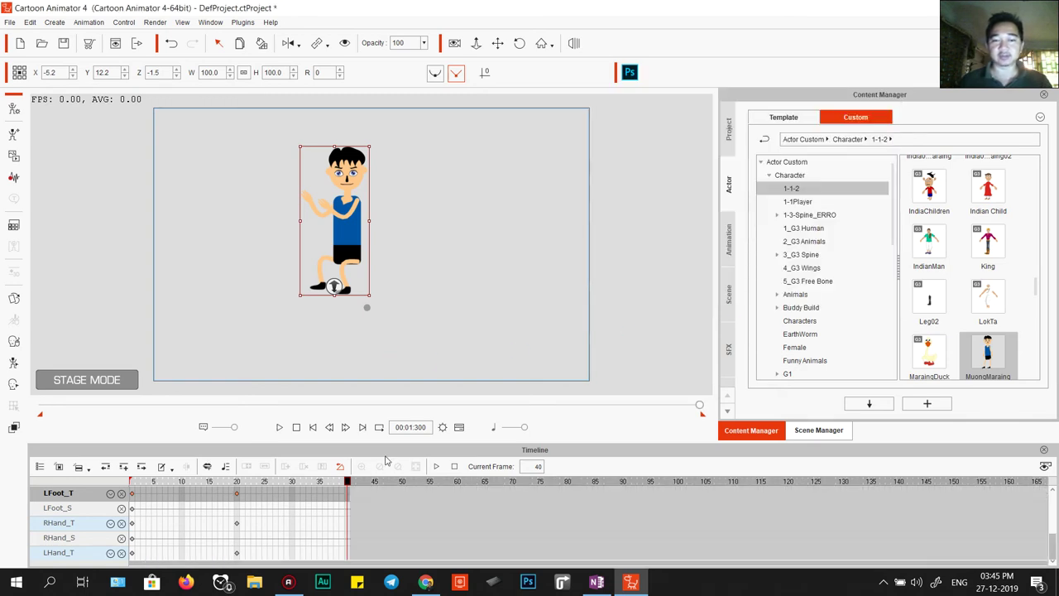
# Play the animation once, enable loop playback, and preview the repeating motion before pausing it
pyautogui.click(279, 427)
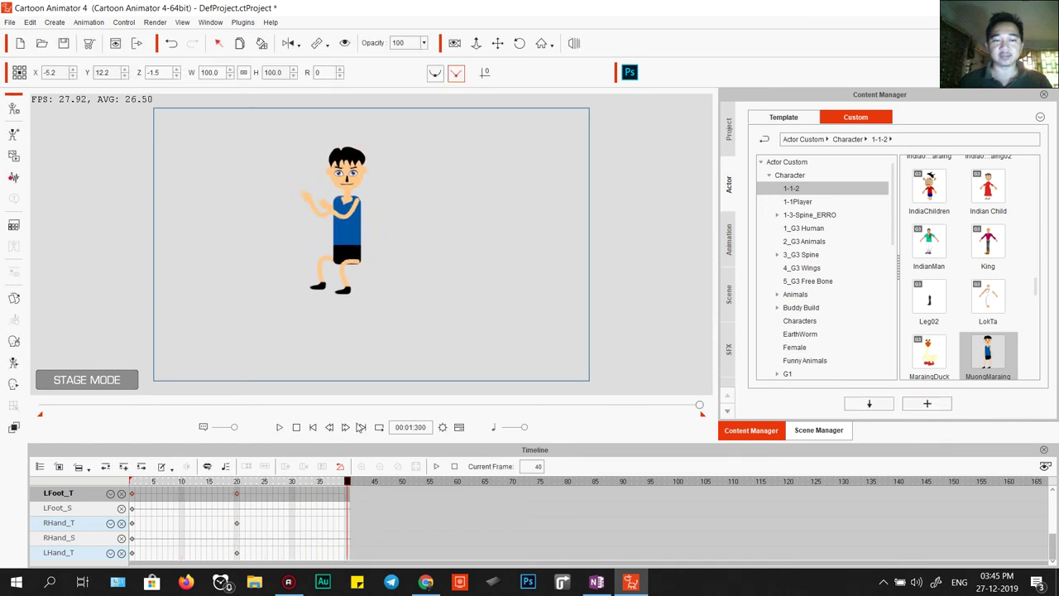
pyautogui.click(379, 427)
pyautogui.click(279, 427)
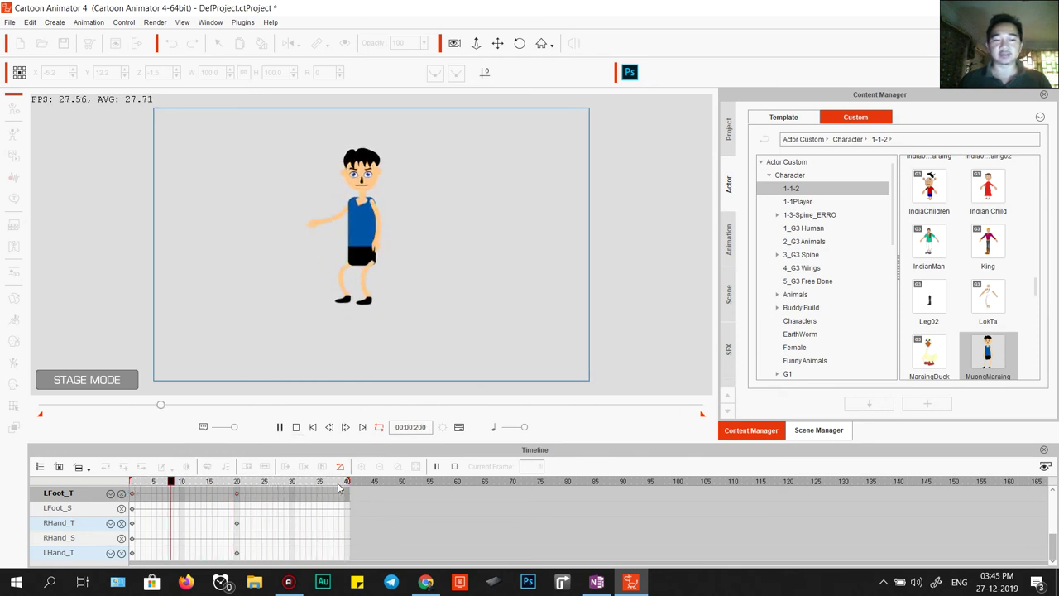
pyautogui.press('space')
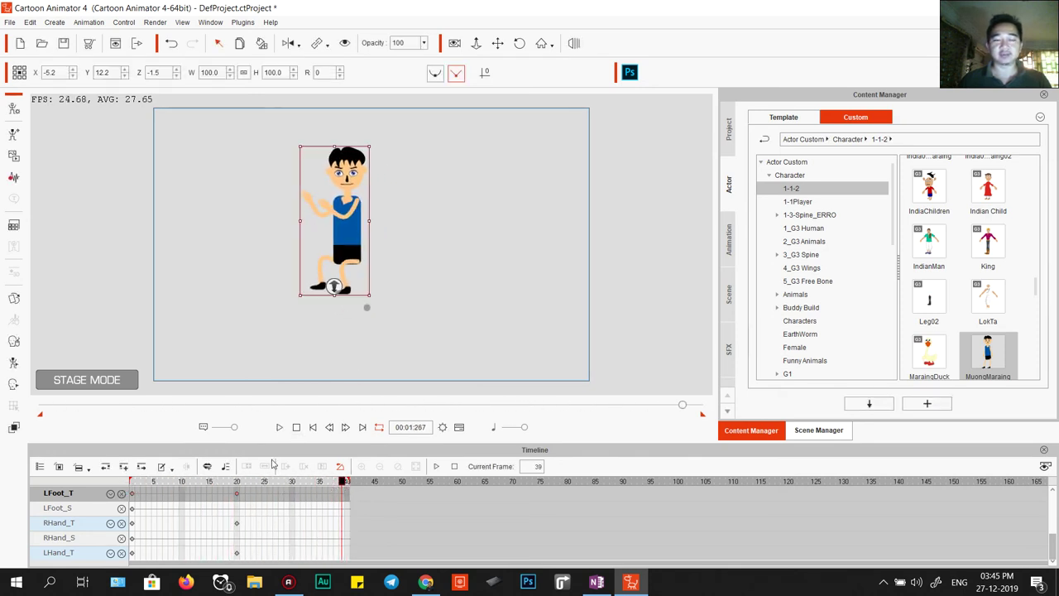